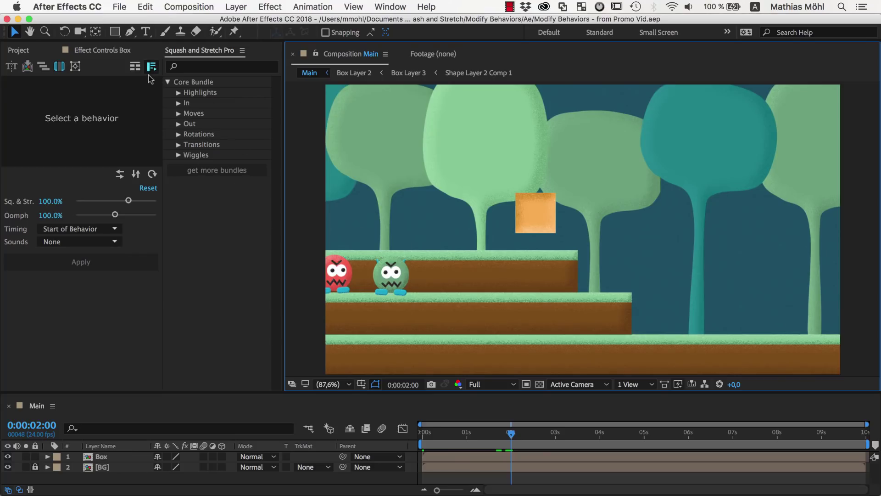
Load the Bounce Steps behavior from the Squash and Stretch Gallery for the Box layer.
click(151, 66)
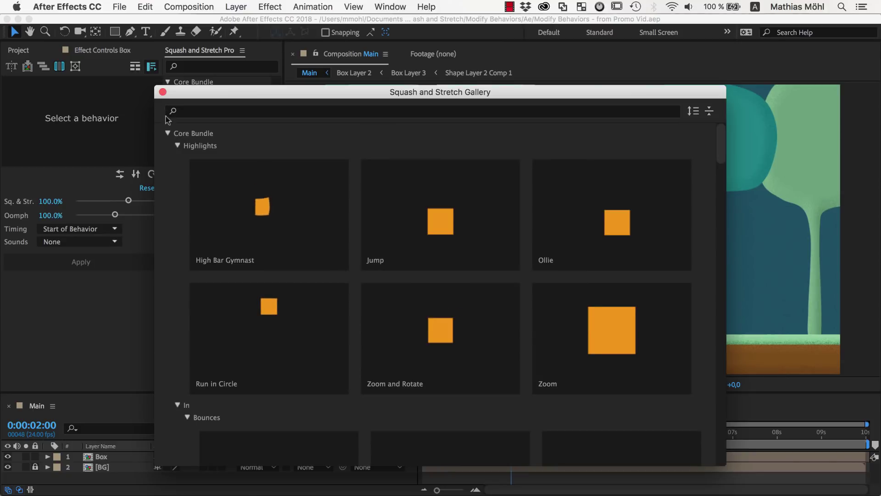
click(178, 146)
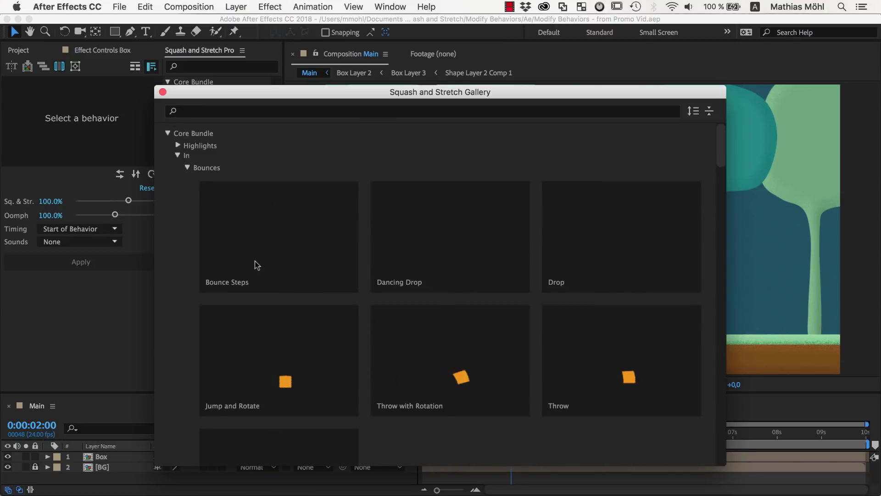
double_click(271, 285)
click(523, 224)
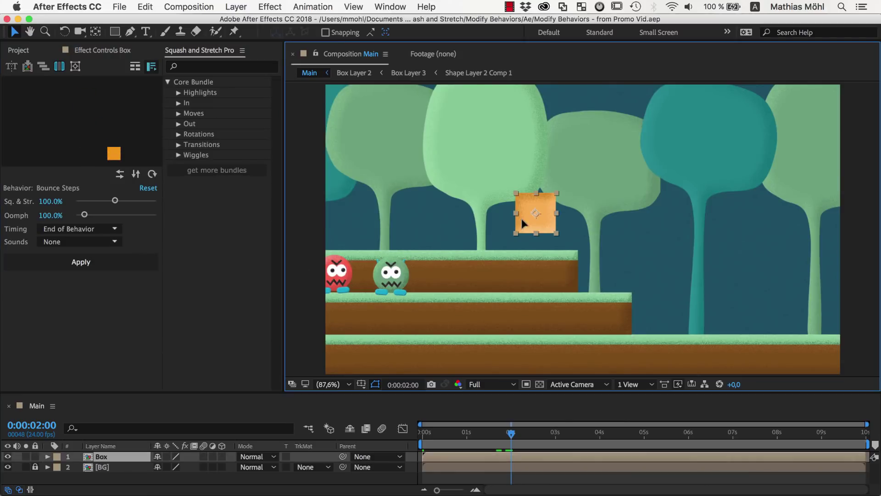
Place the box on the middle ledge's right end and apply Bounce Steps to it.
drag(522, 224, 596, 281)
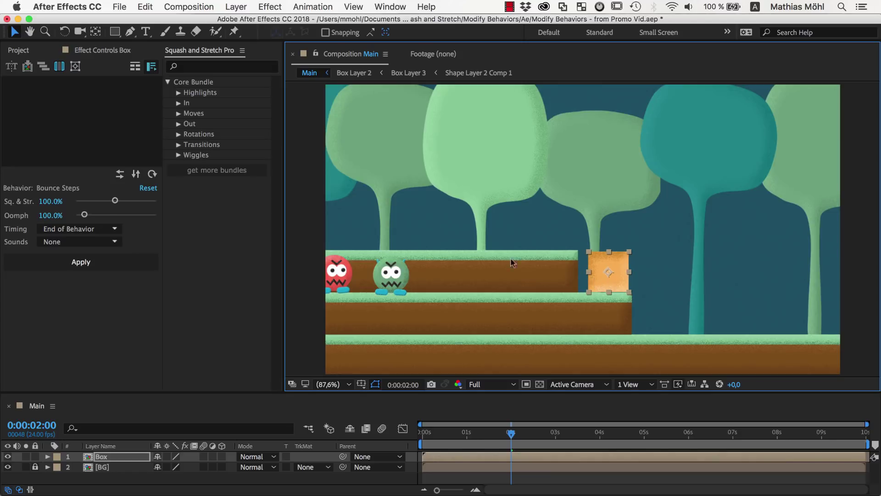
click(146, 266)
key(space)
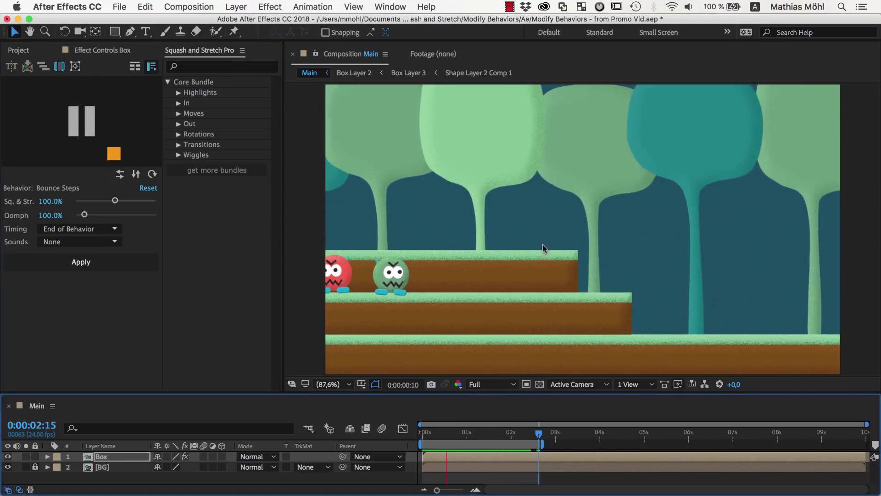
key(p)
scroll(527, 252, up, 5)
At the landing frame, raise the box's Position keyframes slightly so it sits on the grass.
click(459, 434)
drag(459, 437, 476, 440)
drag(453, 467, 478, 470)
key(Page_Down)
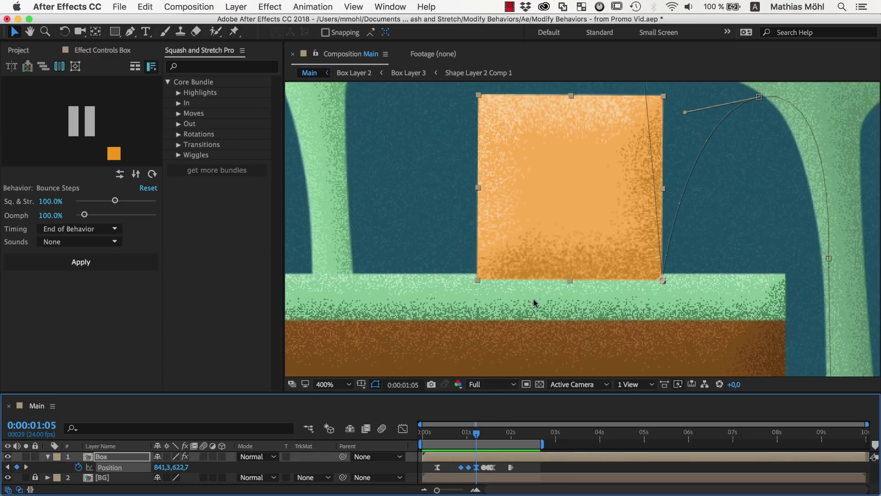
drag(541, 266, 541, 261)
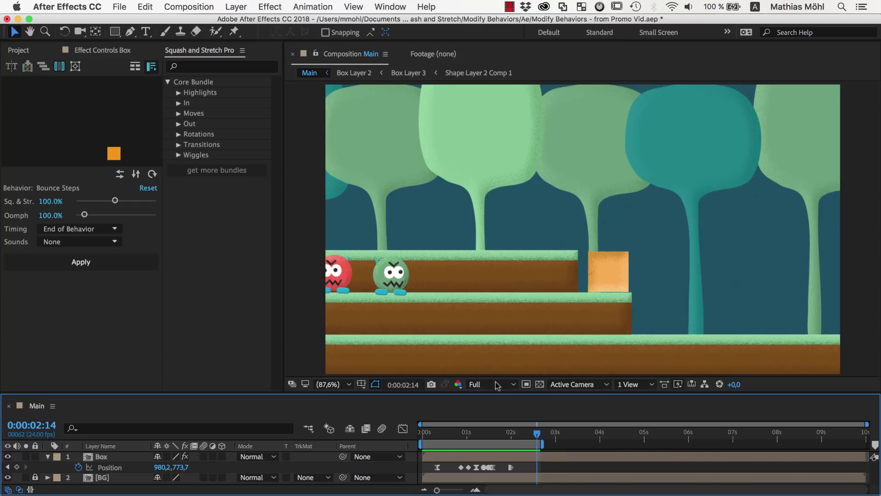
click(181, 113)
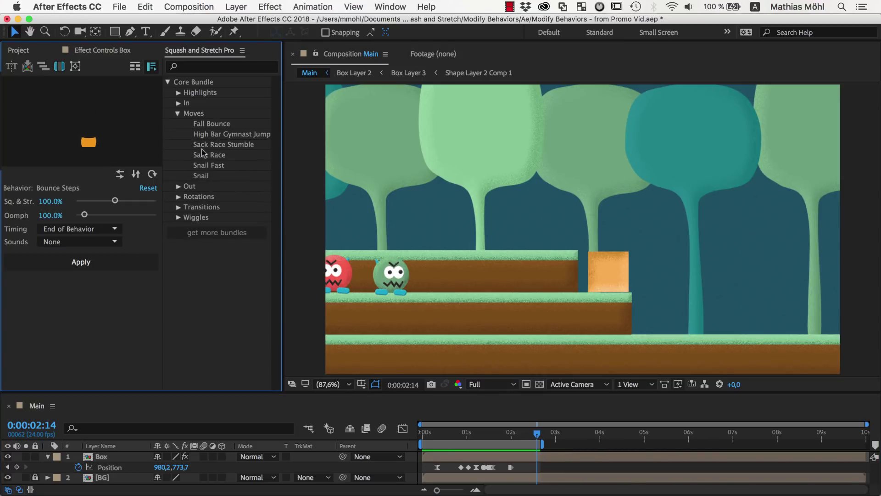
Apply the Sack Race behavior to the Box starting at 2:00.
click(209, 155)
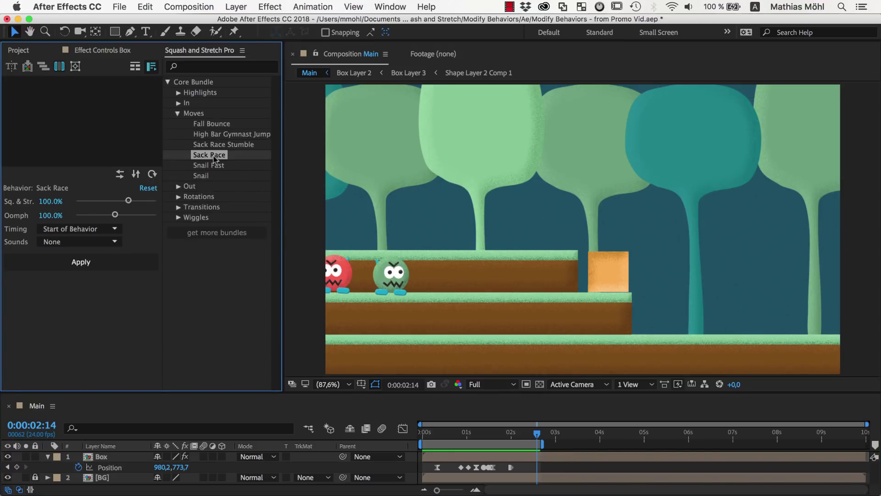
click(536, 435)
drag(536, 435, 510, 434)
drag(114, 460, 104, 410)
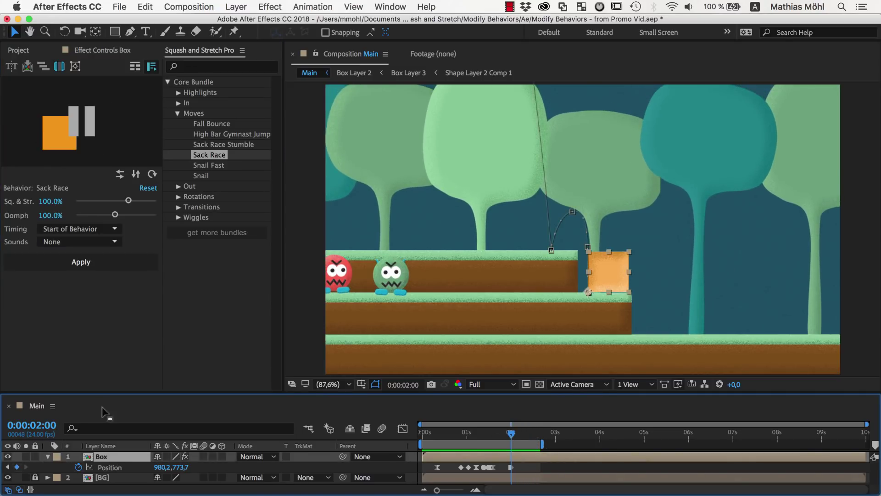
click(91, 265)
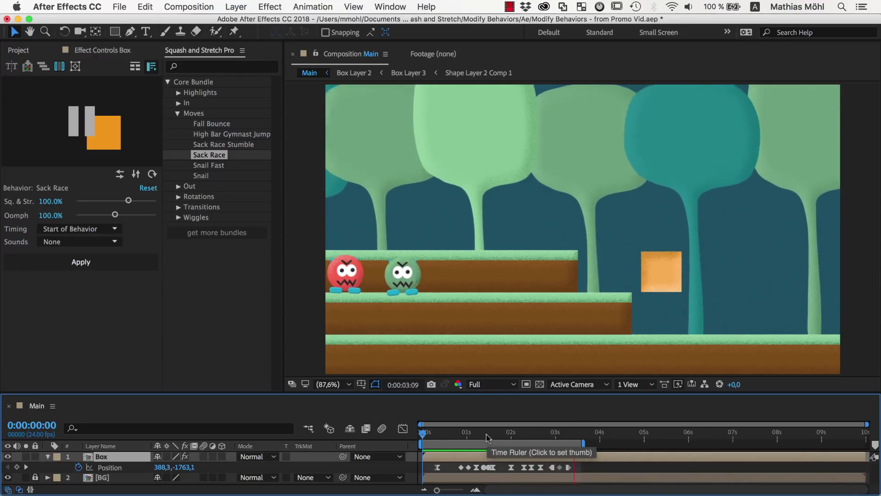
Move the last three Position keyframes down so the final hop lands on the bottom ground.
key(space)
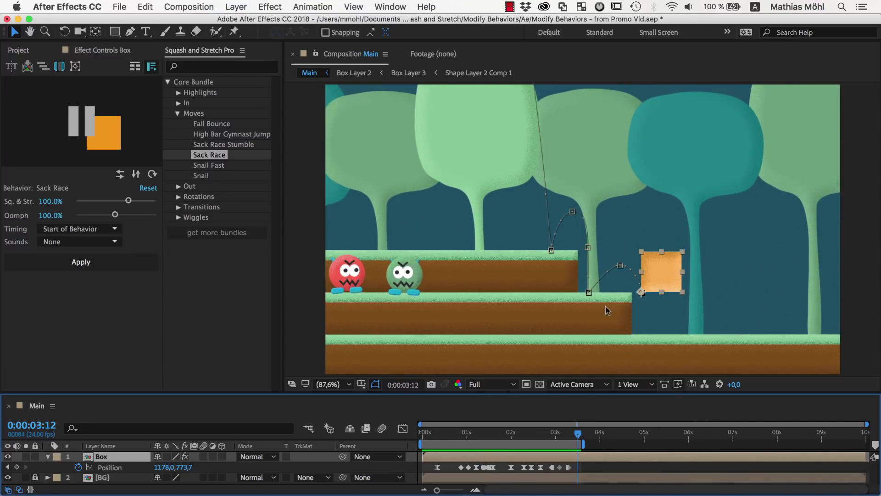
drag(578, 436, 552, 446)
drag(585, 474, 548, 464)
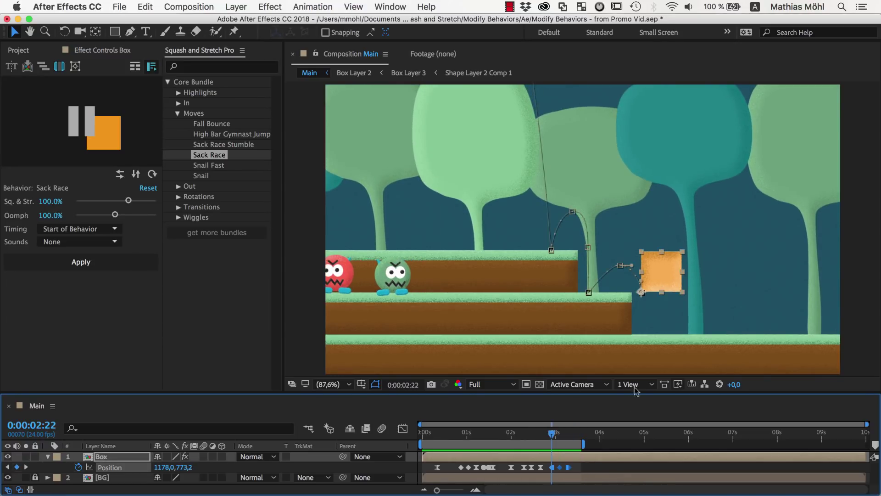
drag(665, 284, 677, 327)
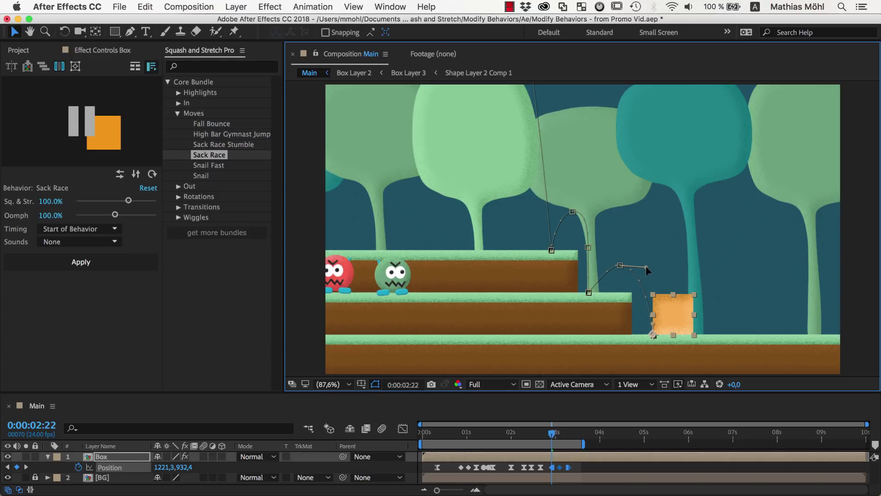
click(633, 312)
key(space)
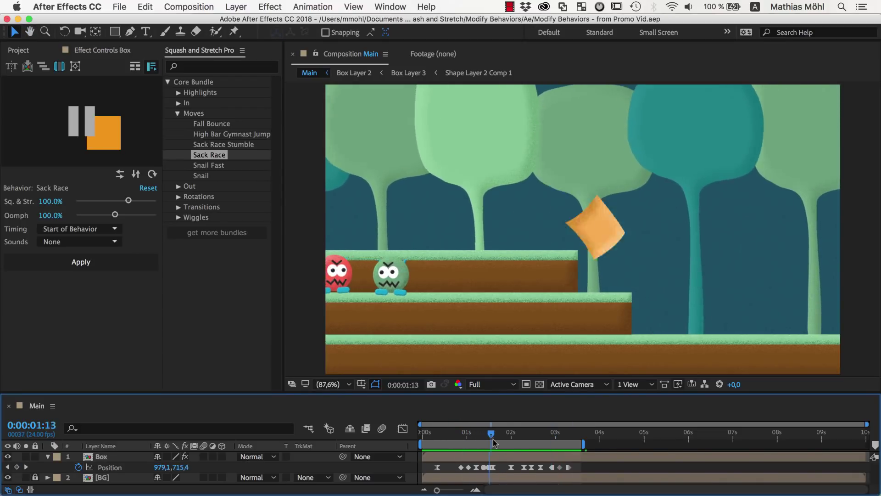
Start the work area at about 1 second and list all the box's animated keyframes.
drag(526, 444, 501, 461)
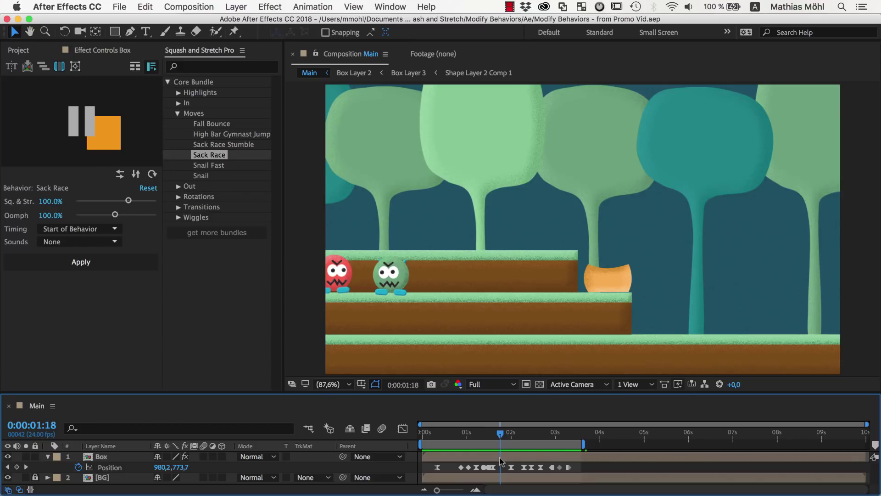
drag(420, 443, 531, 449)
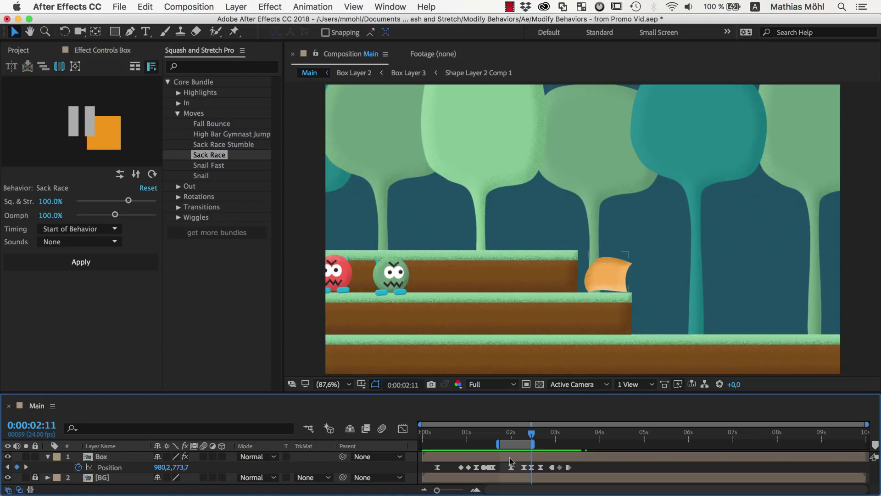
key(u)
drag(490, 393, 494, 224)
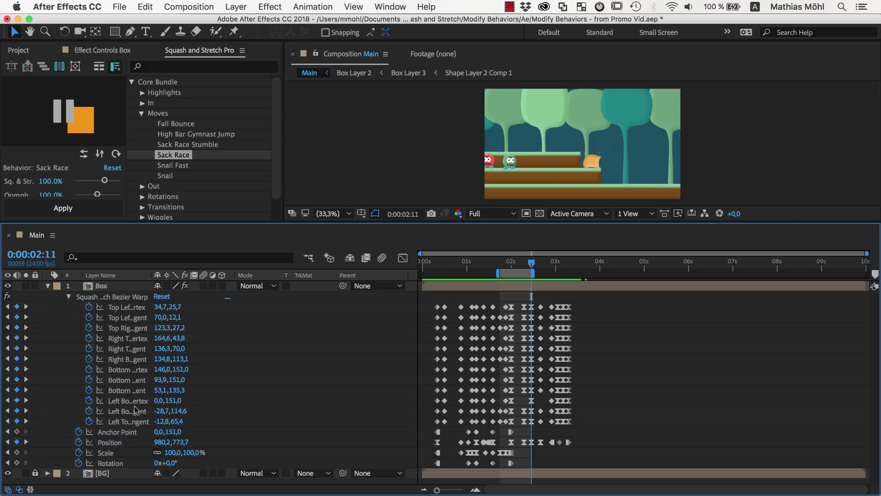
Delete the box's keyframes between 2:00 and 2:11.
drag(438, 489, 457, 489)
drag(542, 296, 624, 467)
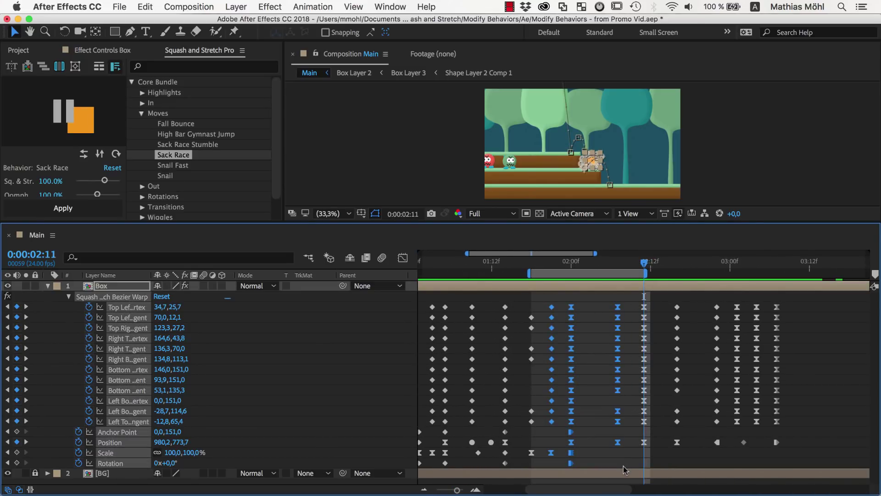
key(Delete)
drag(627, 303, 786, 453)
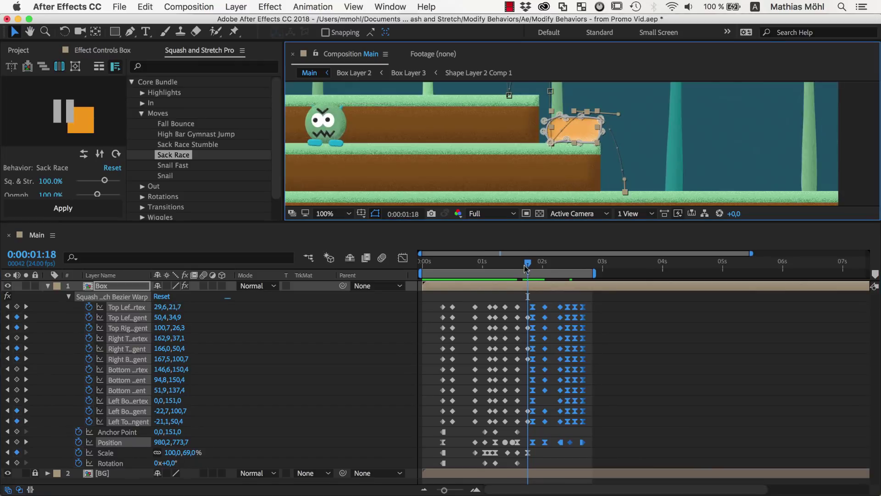
Set the box's vertical Scale to 100% at 1:21.
drag(526, 267, 522, 290)
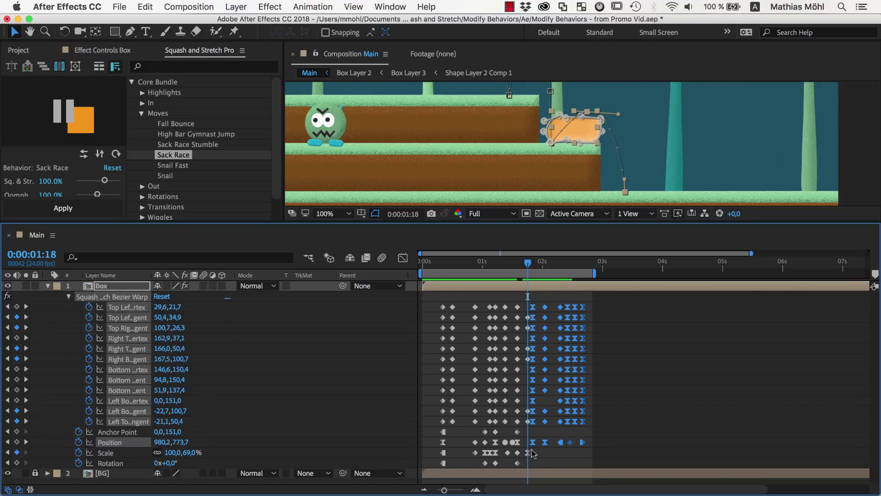
drag(528, 267, 536, 269)
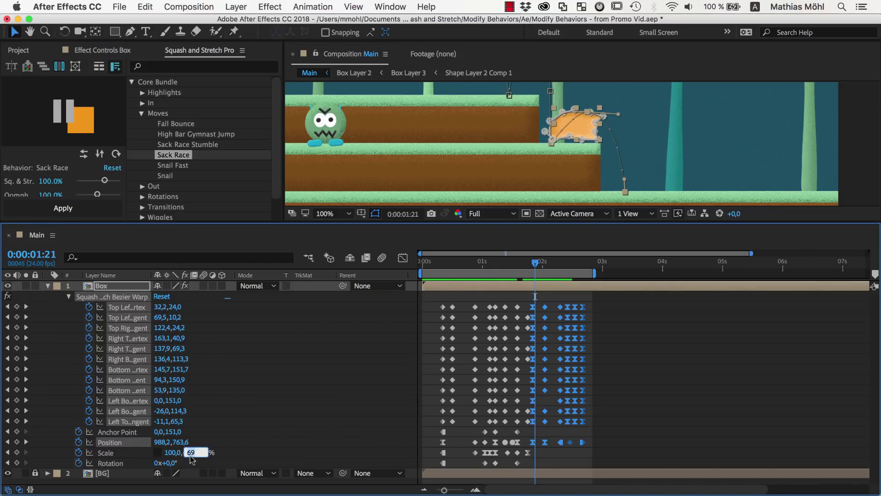
text(00)
key(Return)
drag(538, 269, 581, 284)
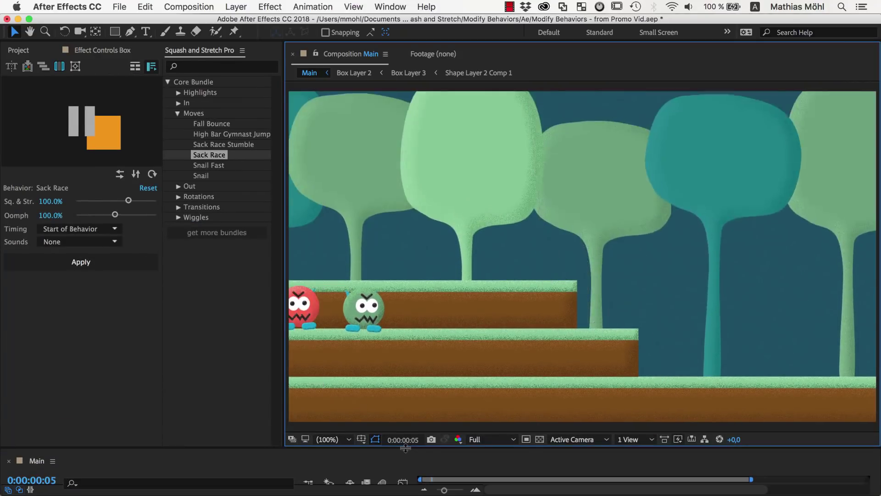